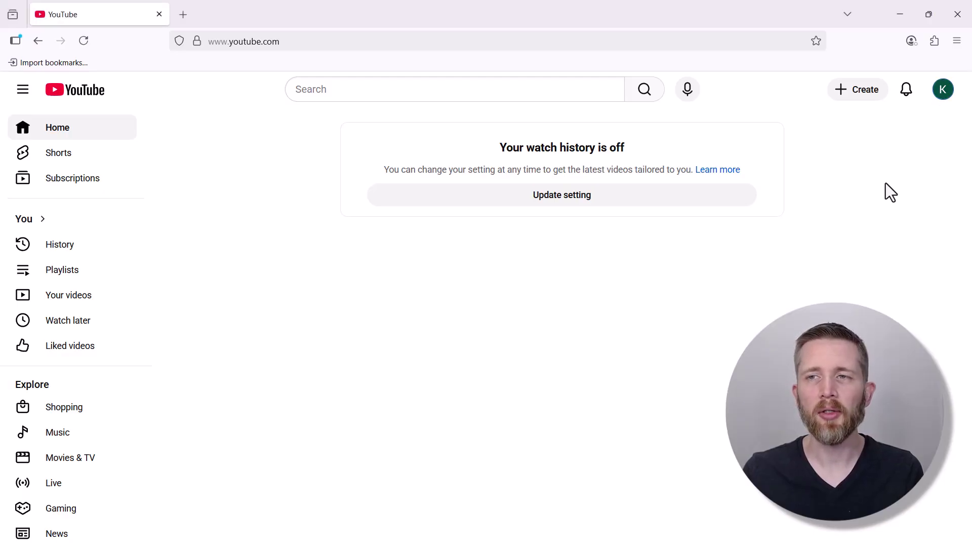
Step: Go to YouTube Studio's Channel content list, opening and dismissing the Create menu
click(942, 92)
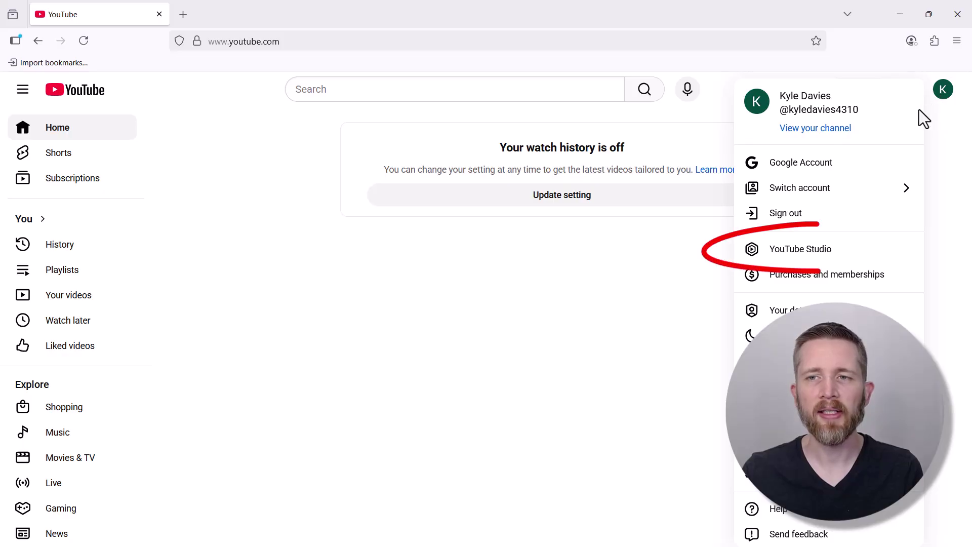
click(830, 259)
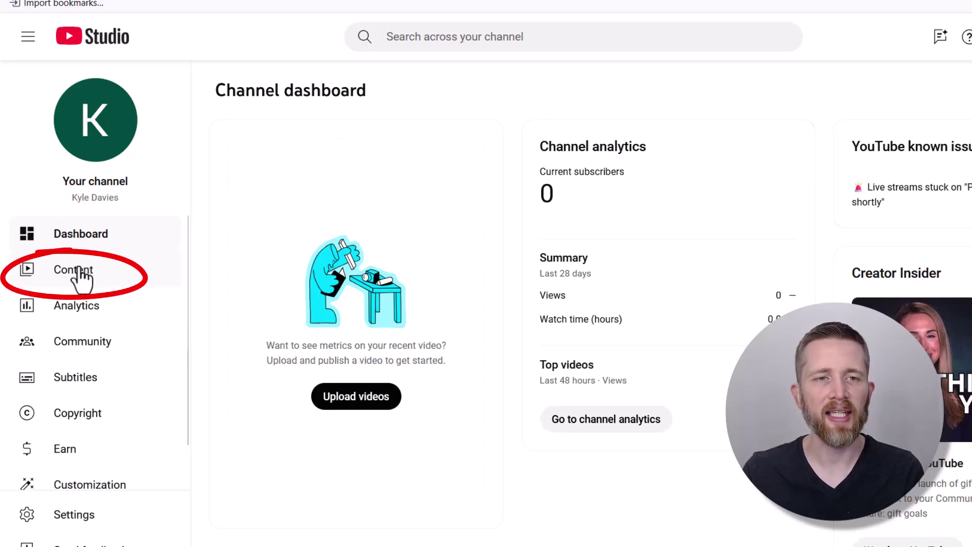
click(80, 272)
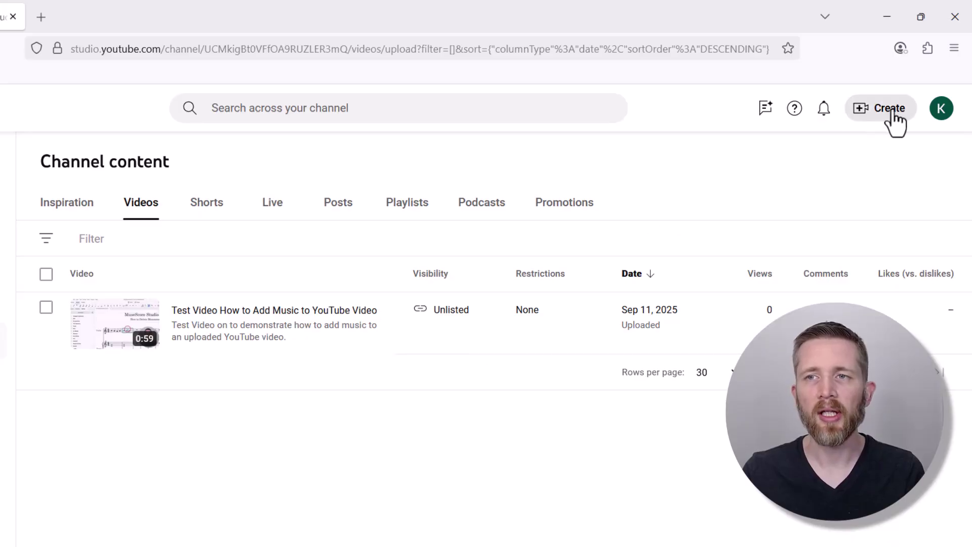
click(895, 120)
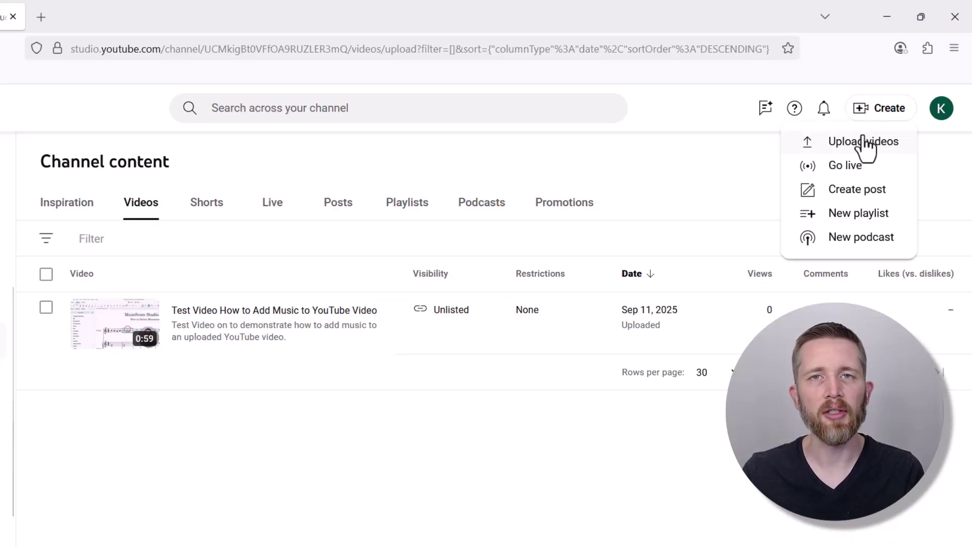
click(671, 179)
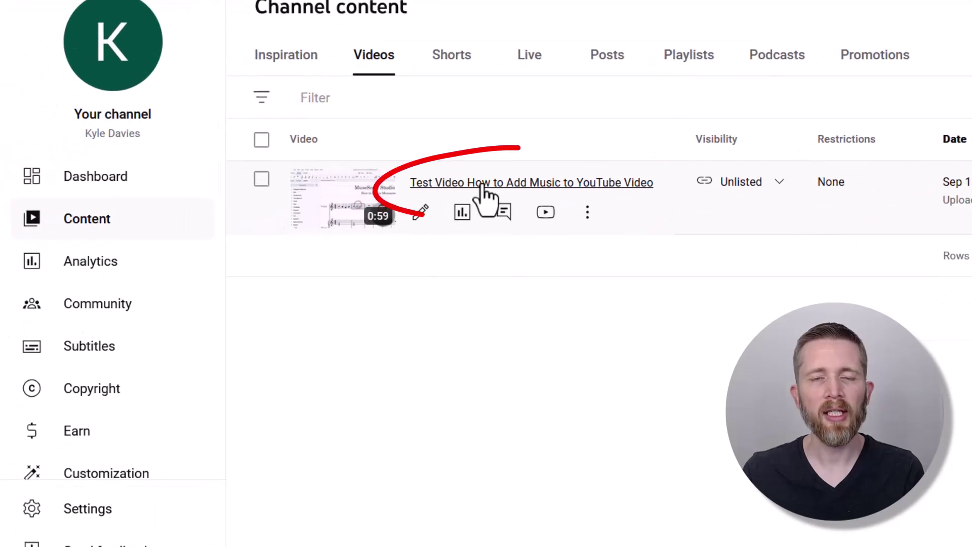
Step: Open the test video's details and launch its Editor
click(486, 190)
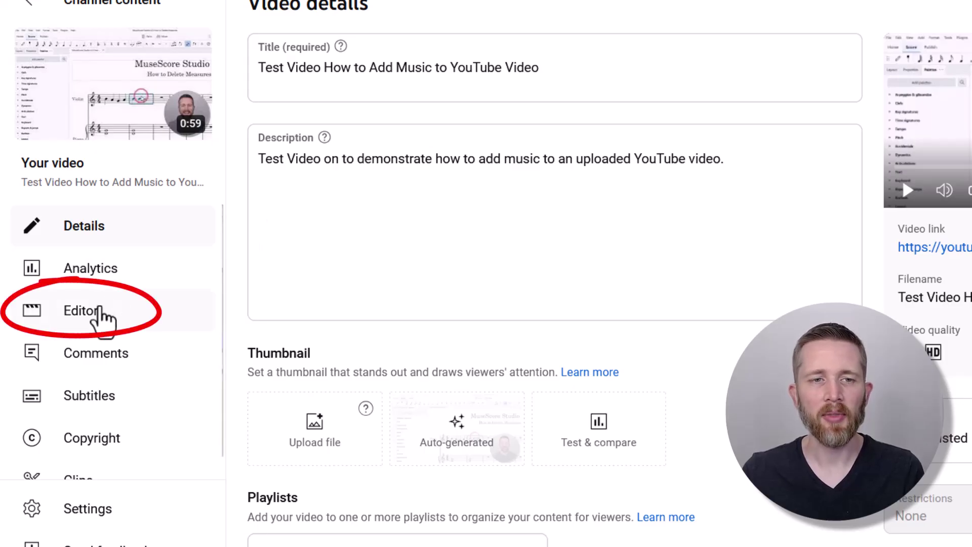
click(102, 316)
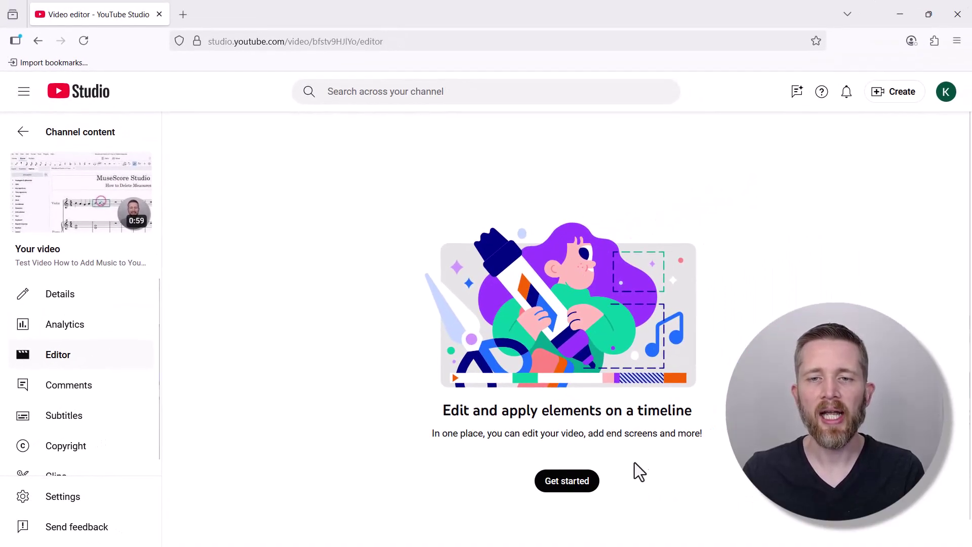
click(570, 483)
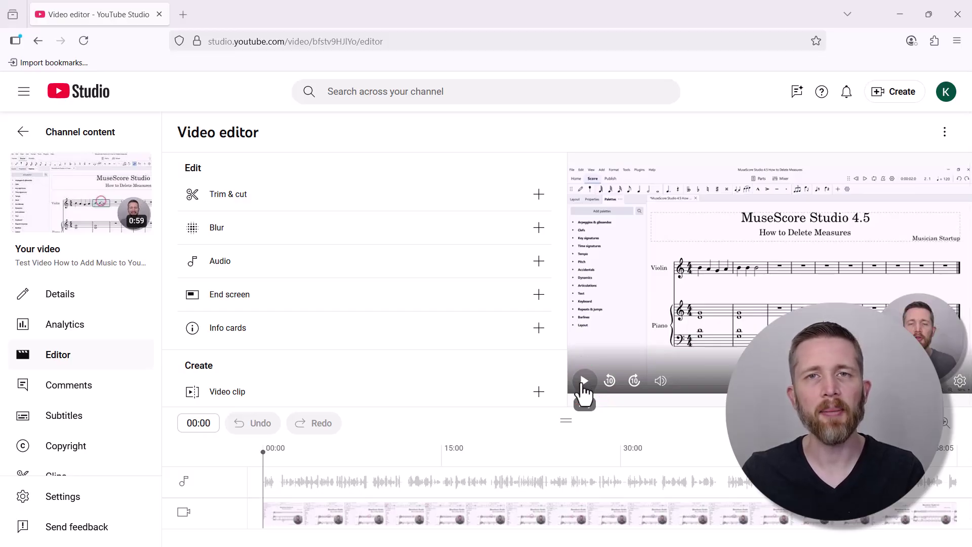
click(584, 381)
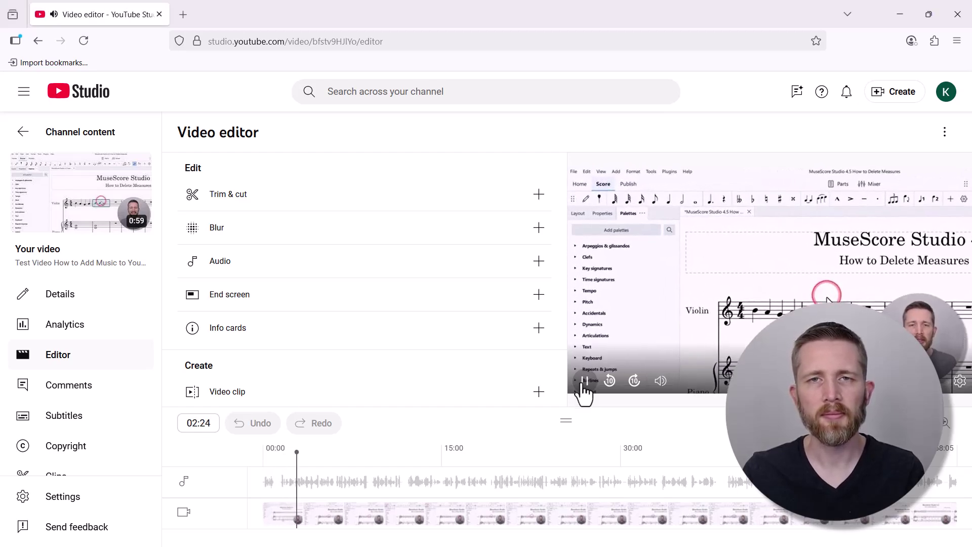
click(584, 383)
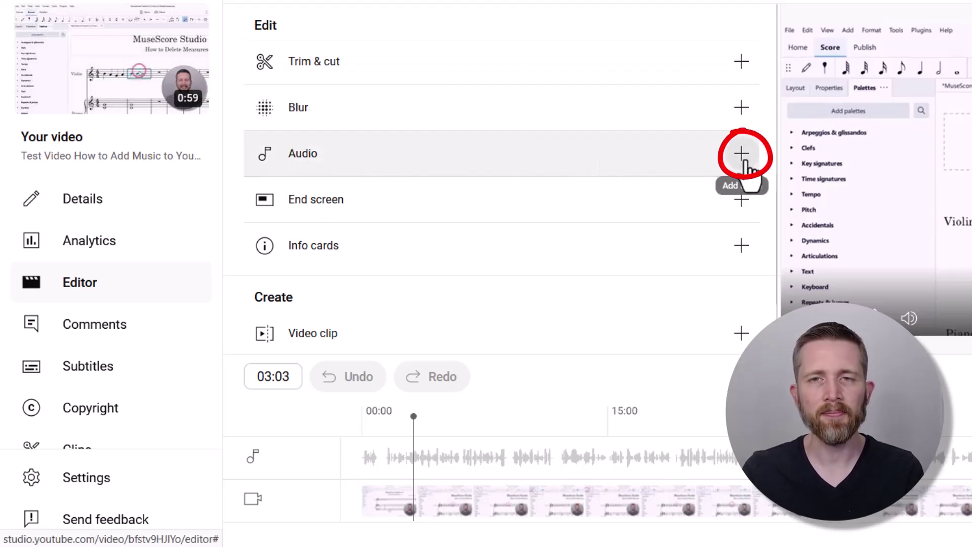
Step: Open the audio library and filter its tracks to the Ambient genre
click(741, 154)
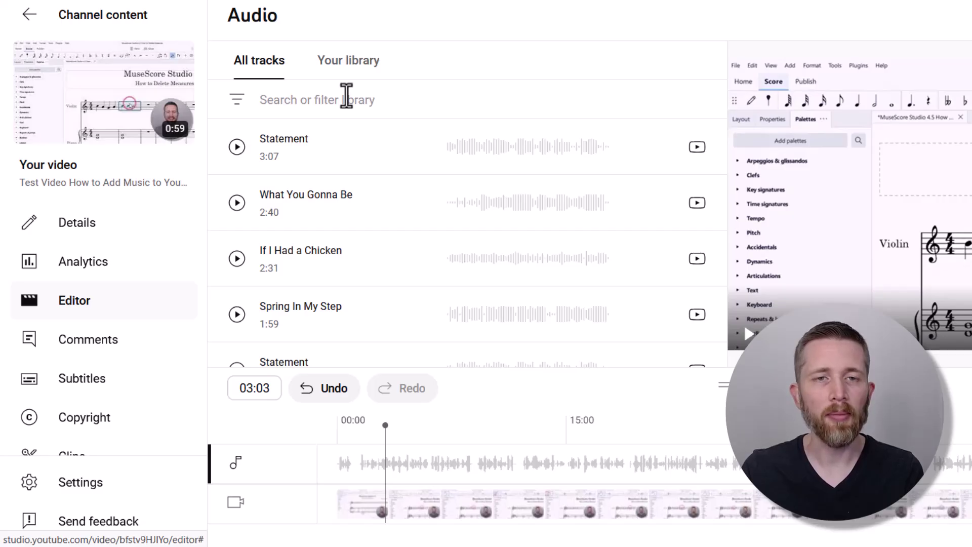
click(346, 96)
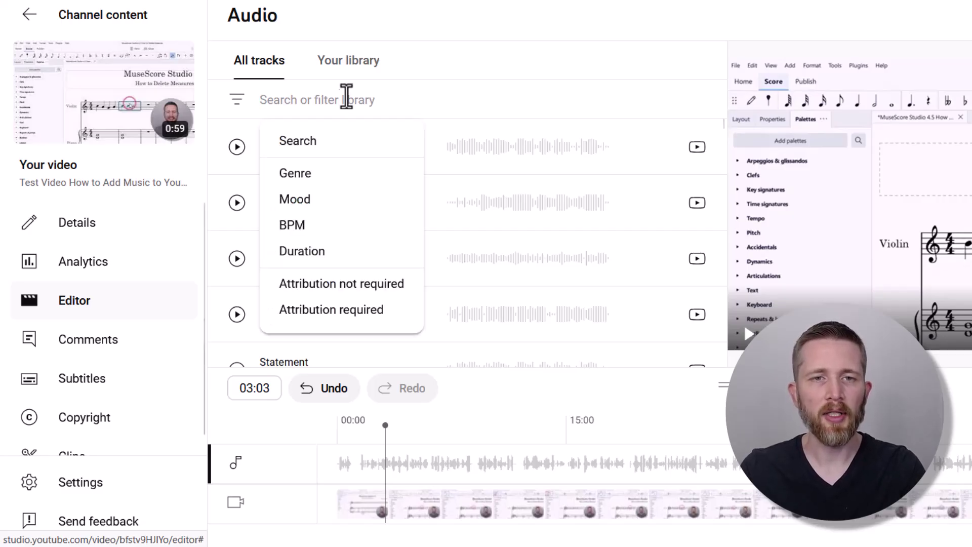
click(312, 175)
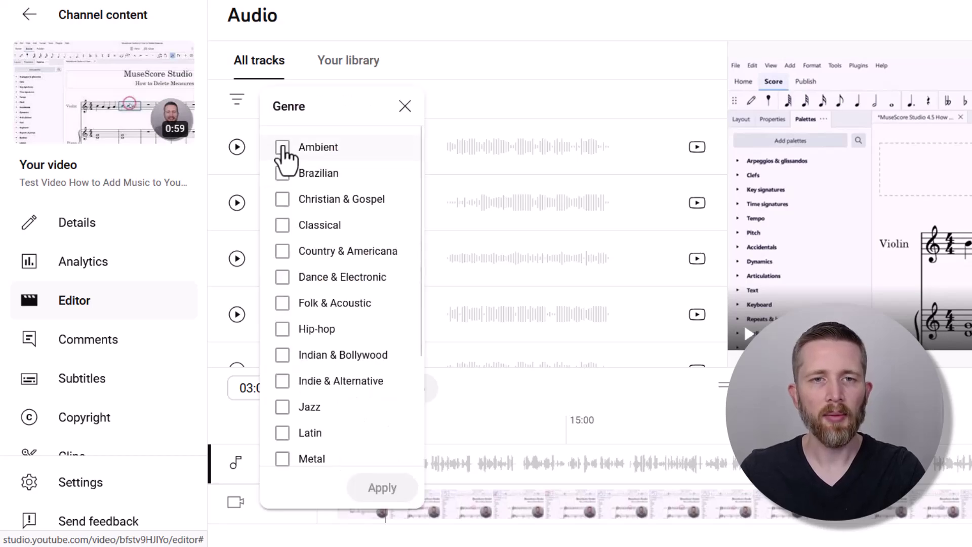
click(283, 149)
click(392, 472)
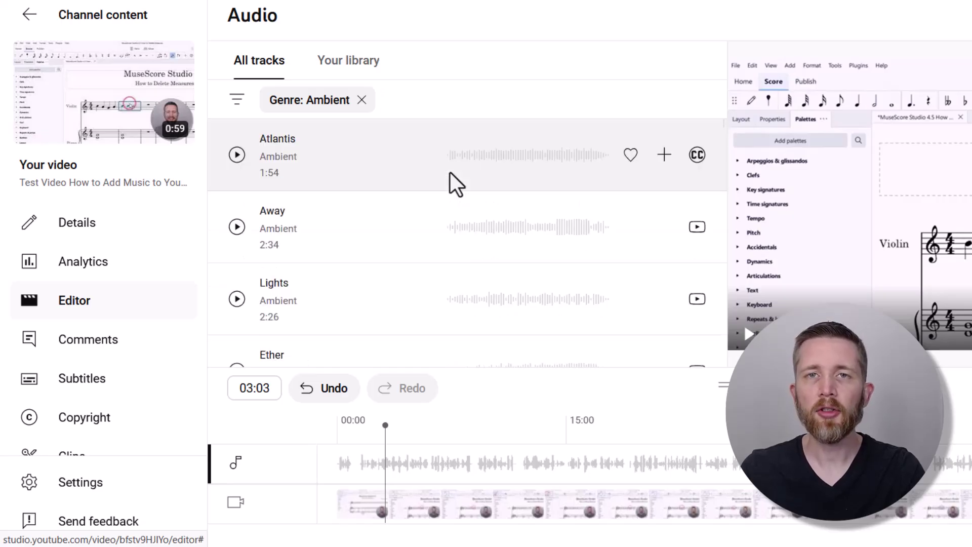
click(237, 155)
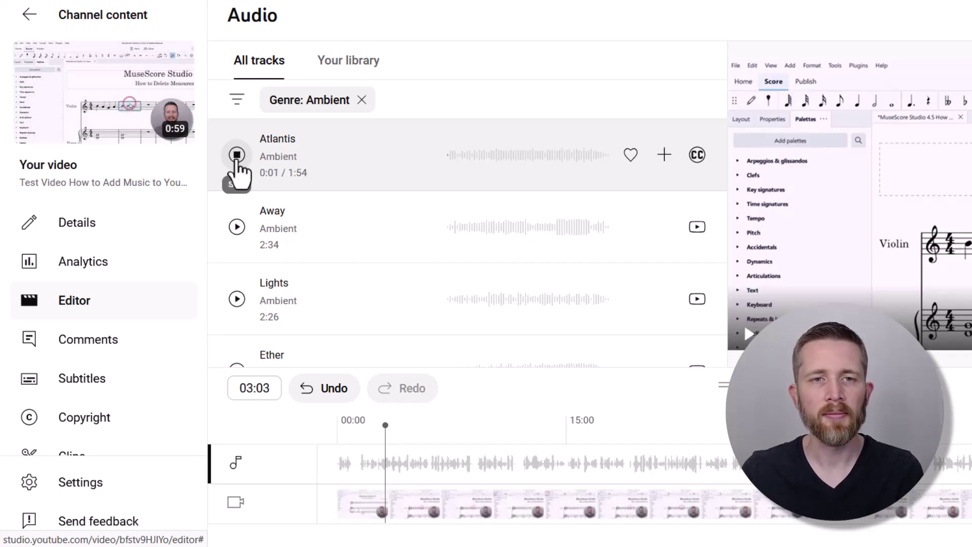
scroll(238, 228, down, 1)
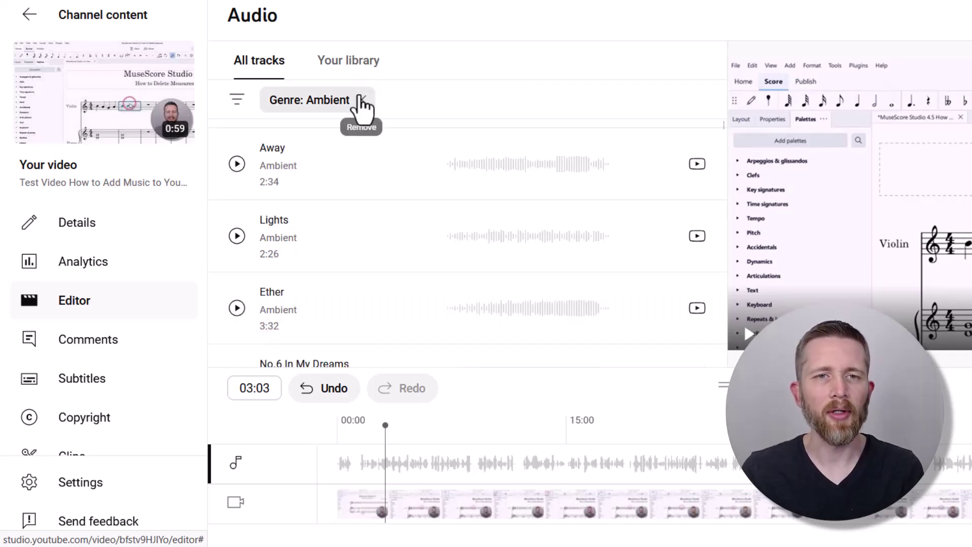
click(360, 100)
mouse_move(258, 140)
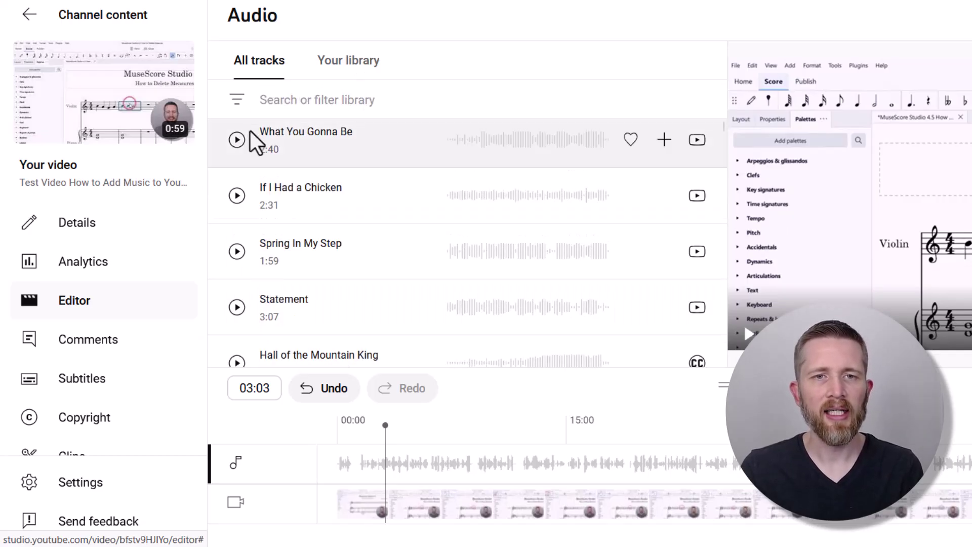
scroll(250, 221, down, 2)
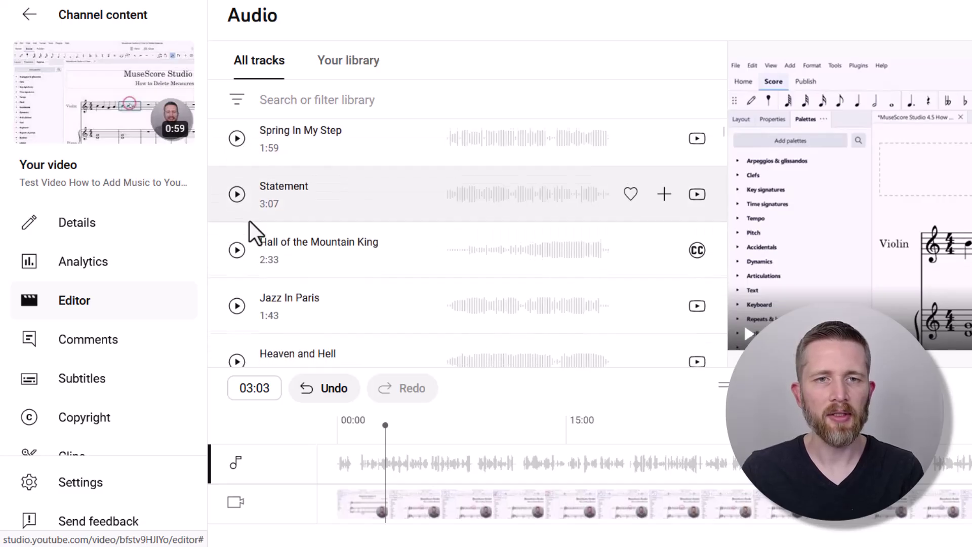
scroll(249, 220, up, 1)
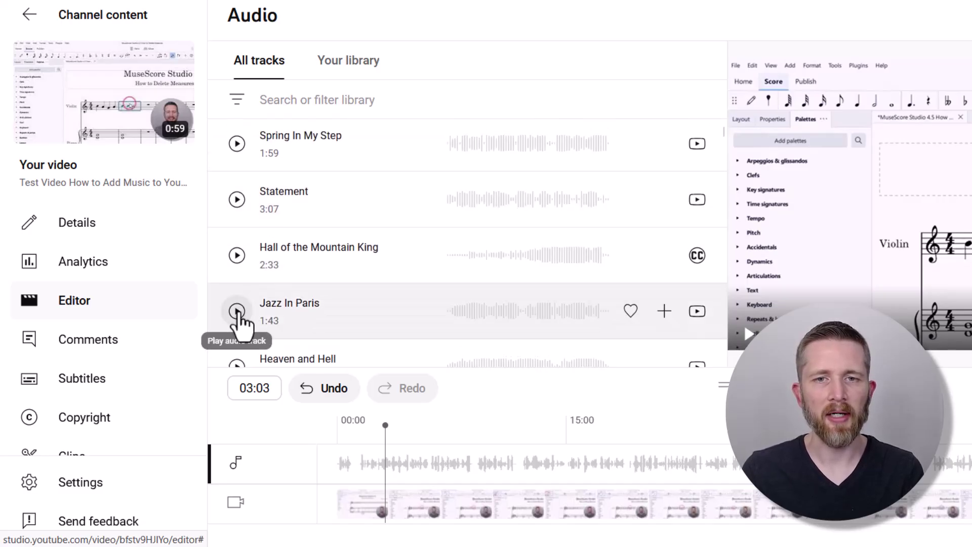
click(237, 313)
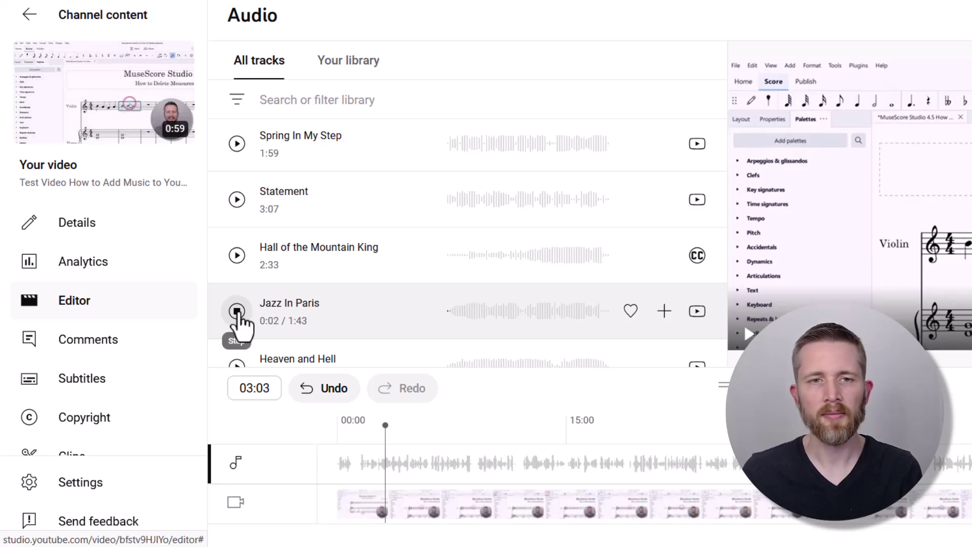
click(238, 311)
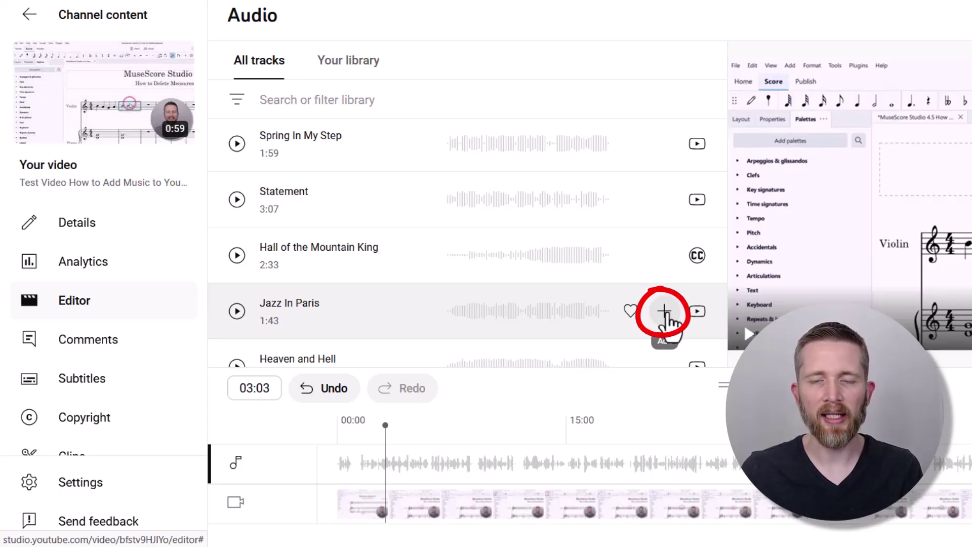
Step: Add Jazz In Paris to the timeline and trim the clip's end and start inward
click(664, 311)
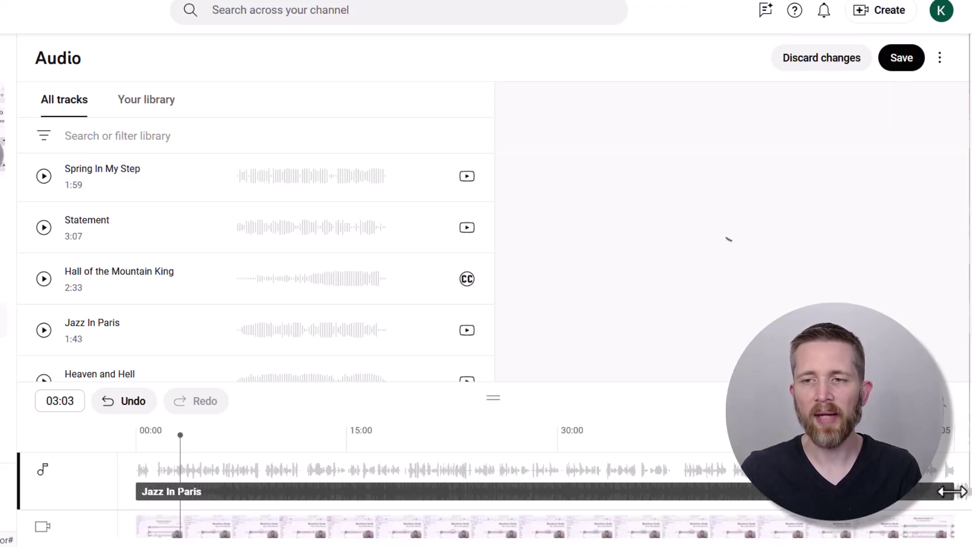
drag(951, 490, 482, 493)
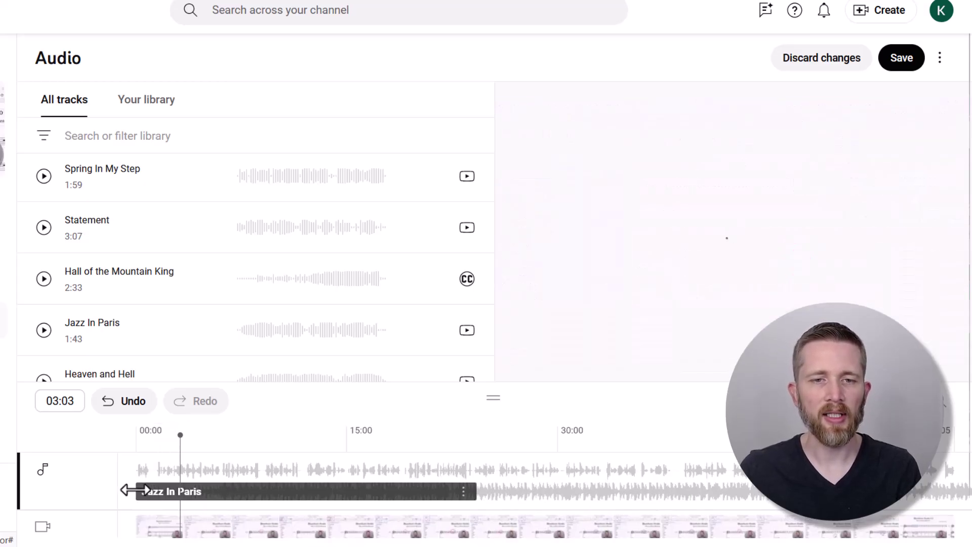
drag(135, 490, 152, 490)
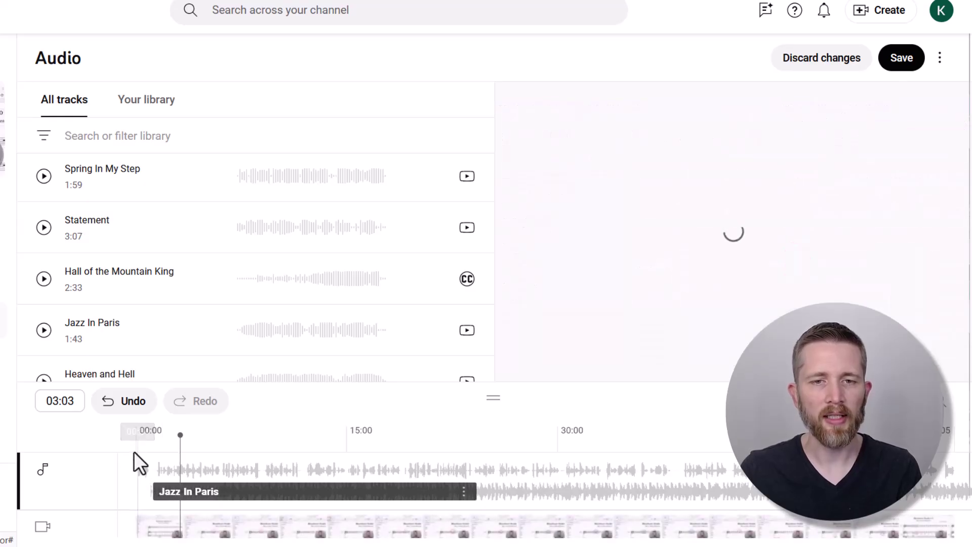
click(140, 448)
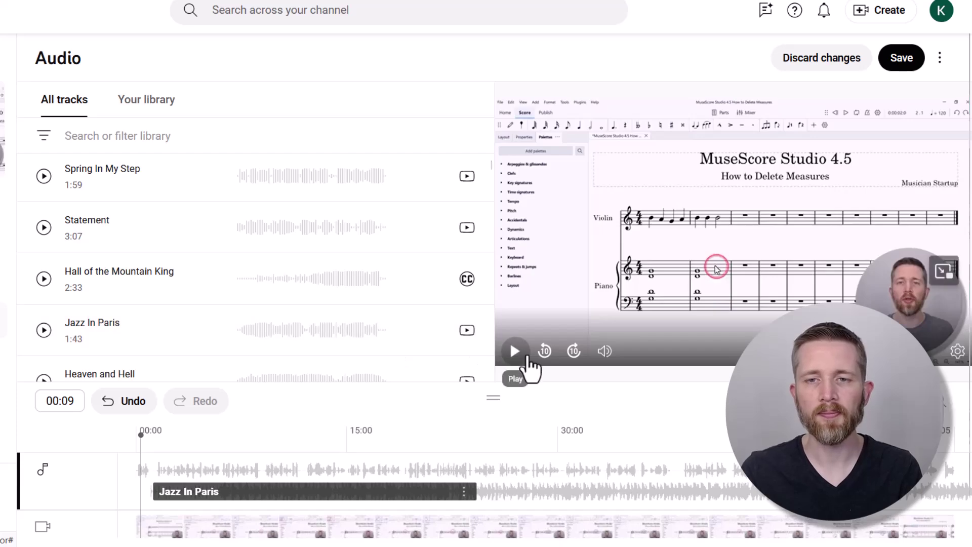
click(527, 360)
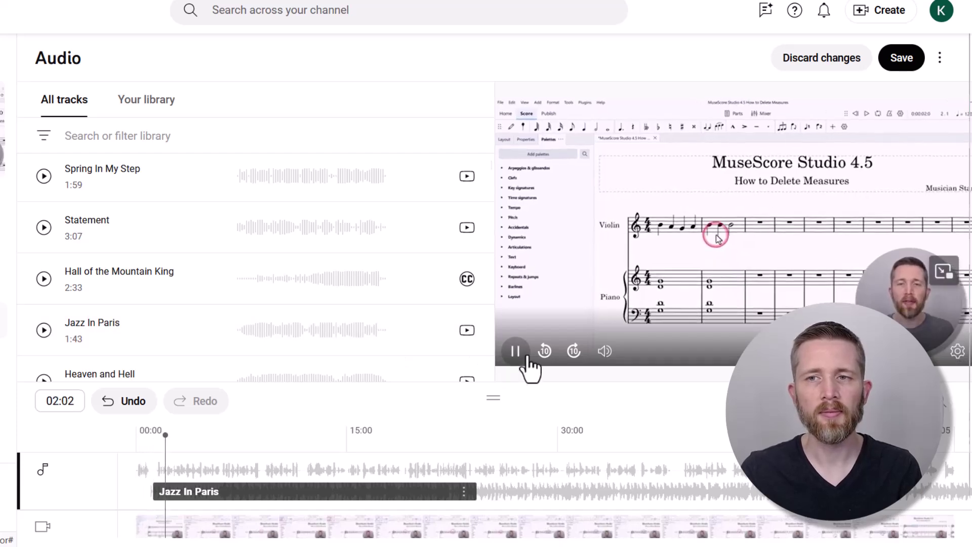
click(527, 360)
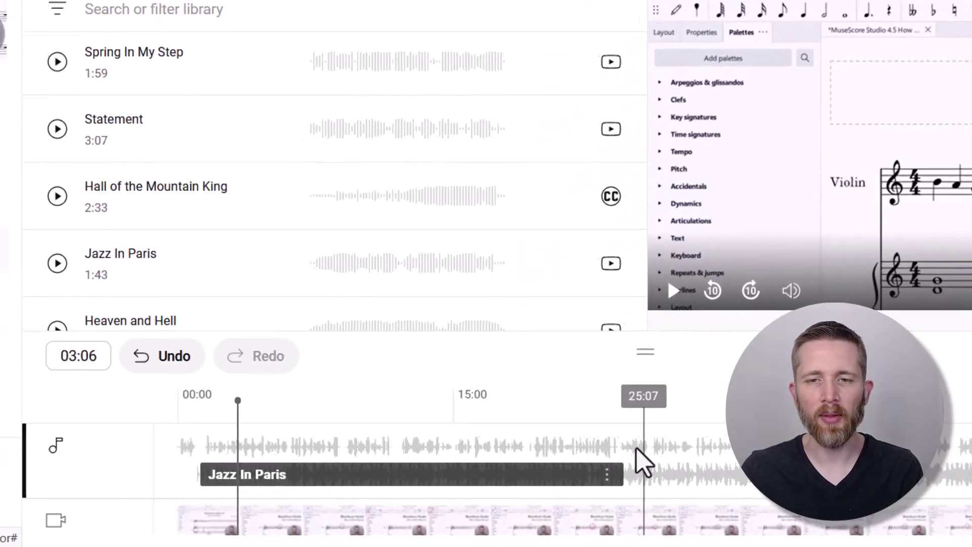
Step: Lower the Jazz In Paris clip's mix level to about one-third
click(618, 470)
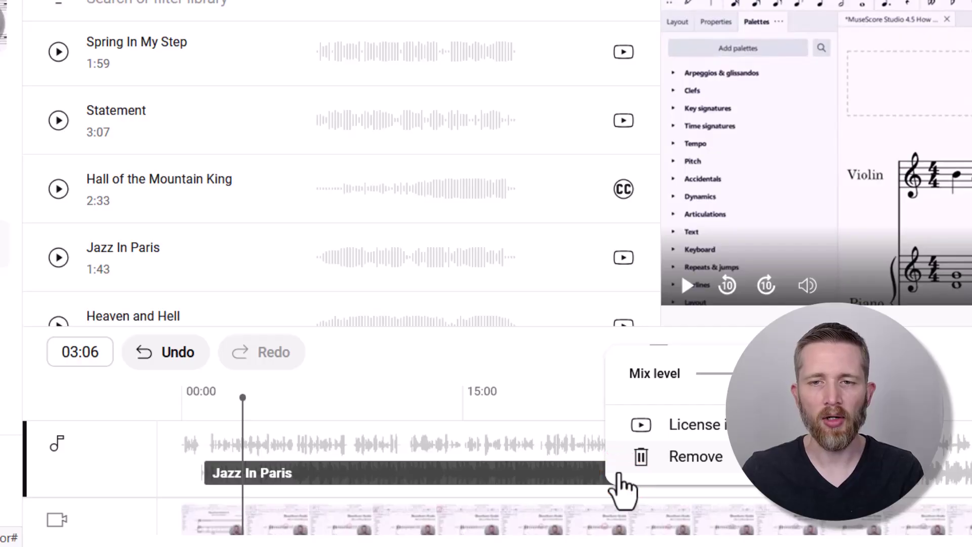
click(607, 484)
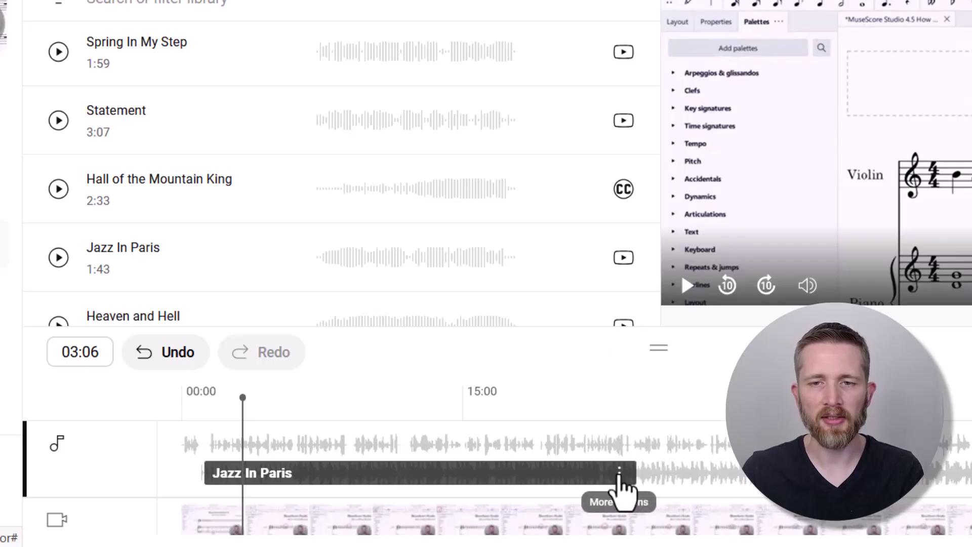
click(511, 477)
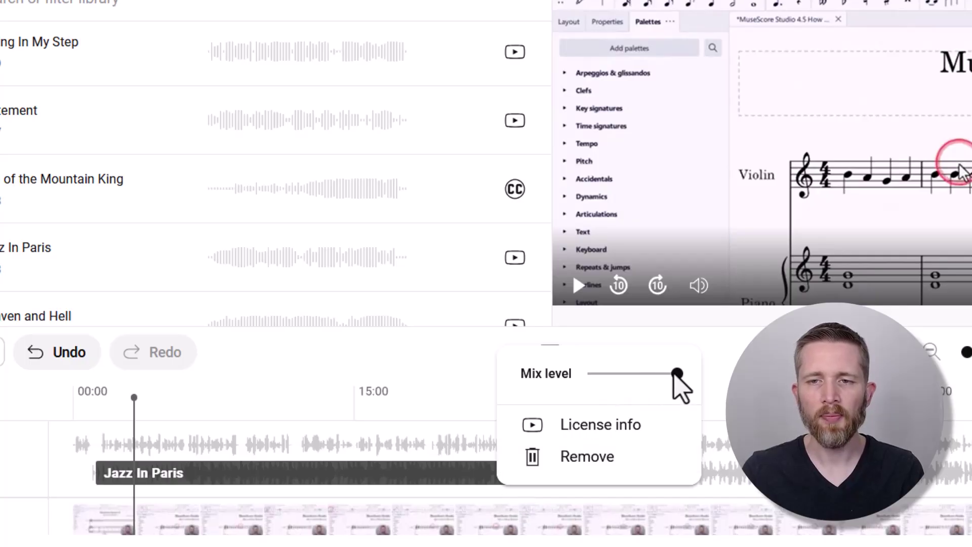
drag(676, 374, 618, 374)
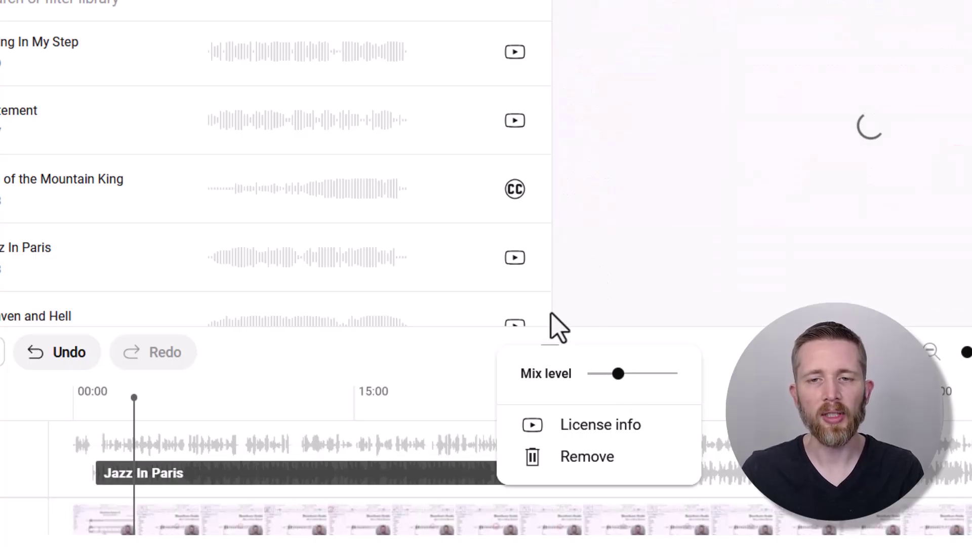
key(Escape)
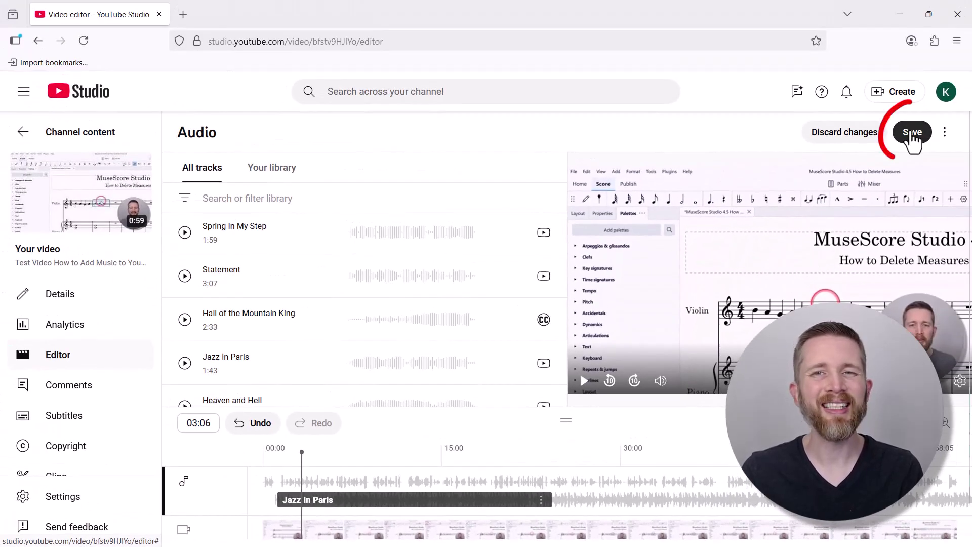
Step: Save the audio edits, acknowledging they are permanent, and confirm the changes
click(912, 135)
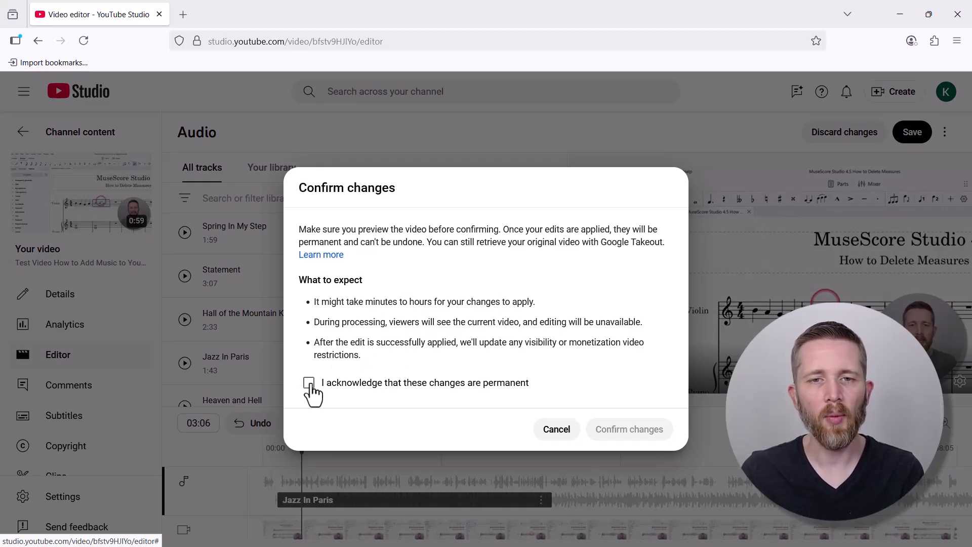
click(309, 383)
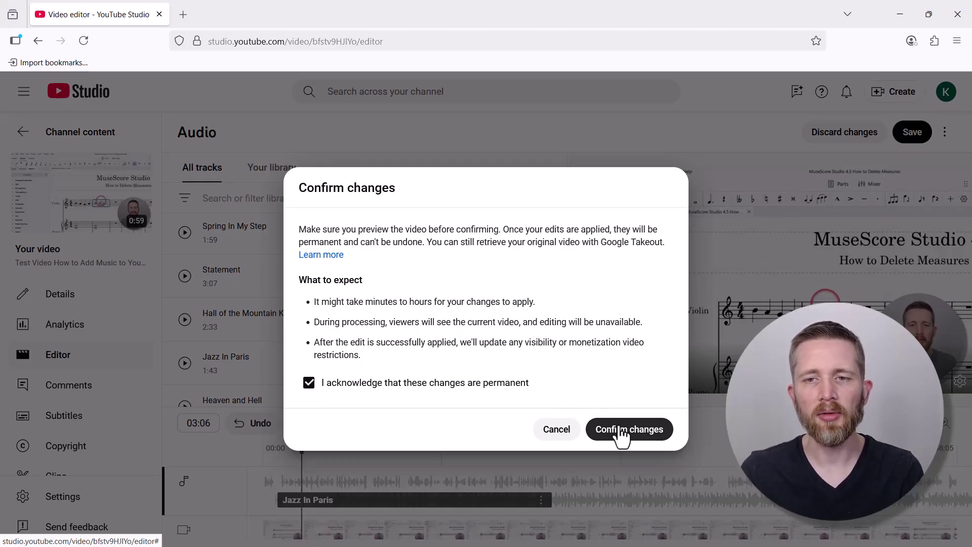
click(621, 432)
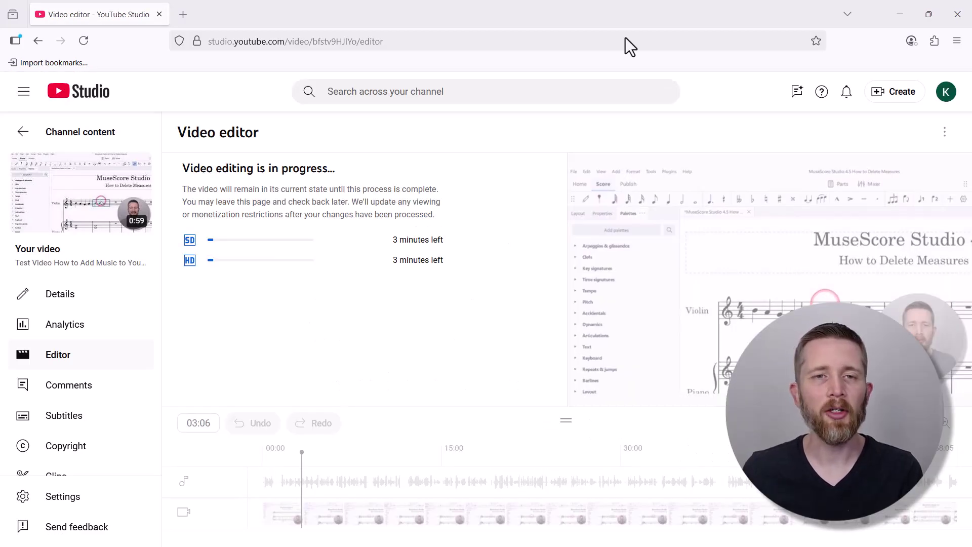